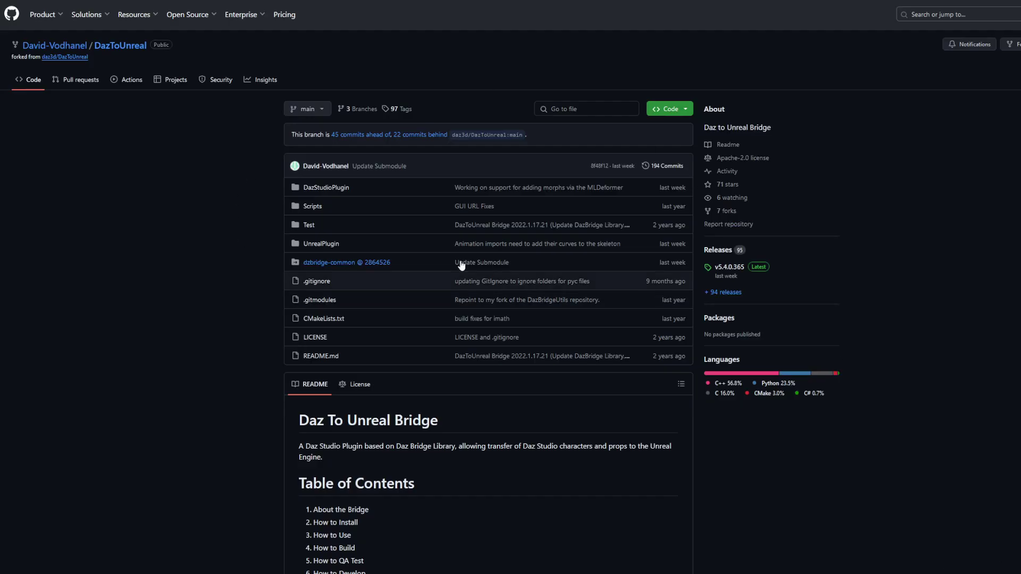
Download DazToUnreal.zip from the v5.4.0.365 GitHub release and open the archive.
{"action": "left_click", "coordinate": [728, 269]}
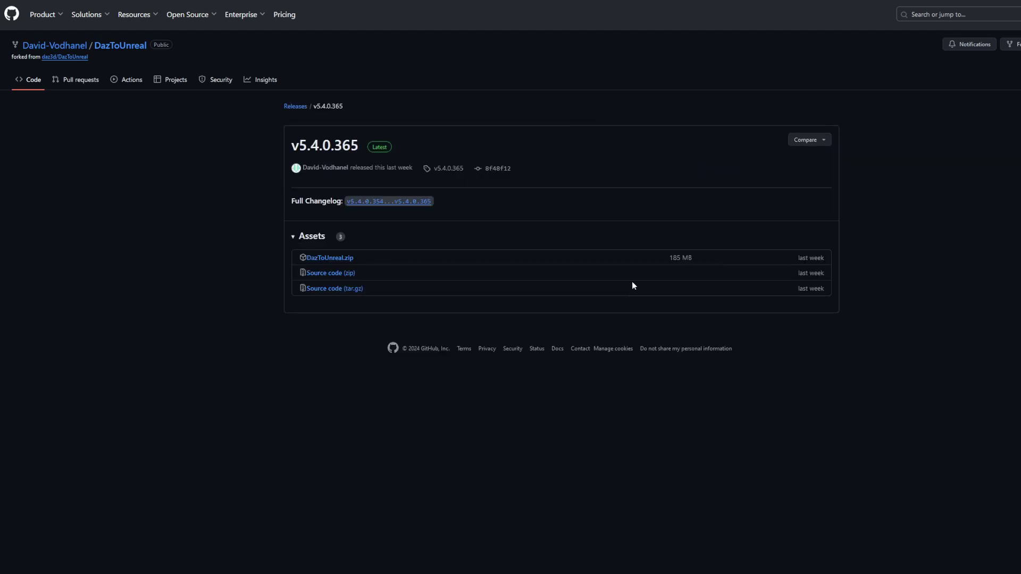
{"action": "left_click", "coordinate": [336, 260]}
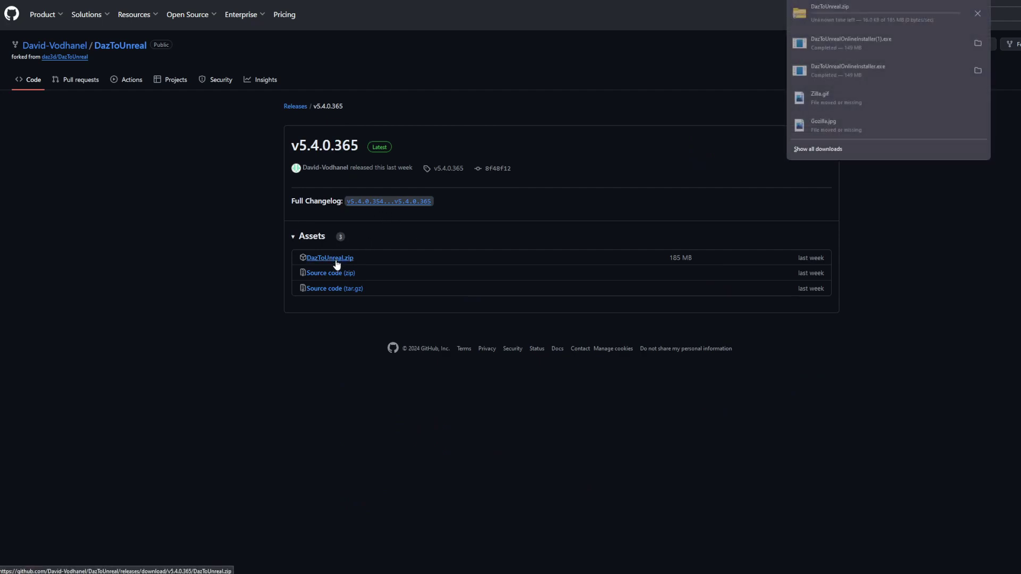
{"action": "left_click", "coordinate": [851, 20]}
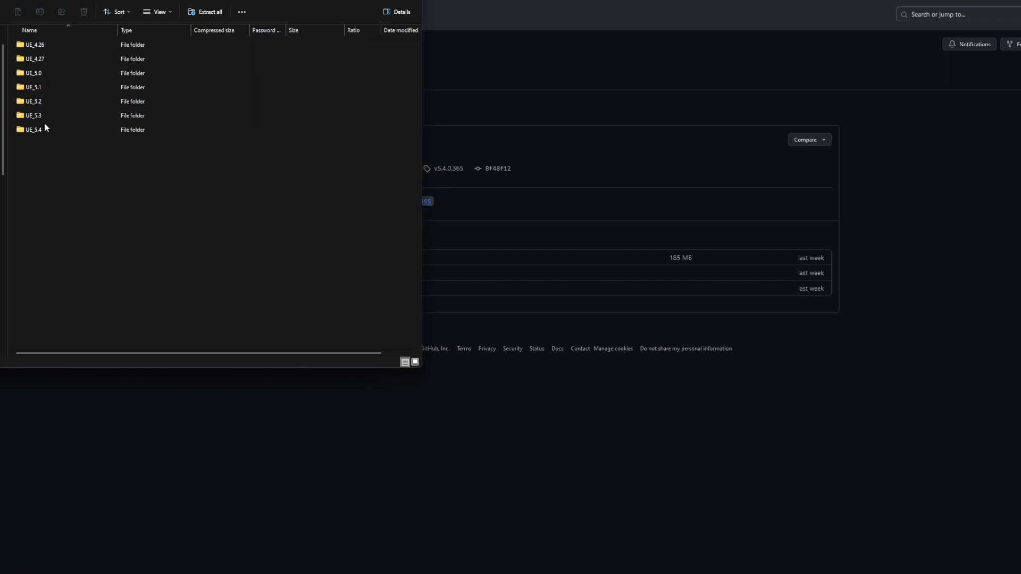
Browse into the archive's UE_5.4 folder and then its DazToUnreal plugin folder.
{"action": "left_click", "coordinate": [35, 133]}
{"action": "double_click", "coordinate": [30, 131]}
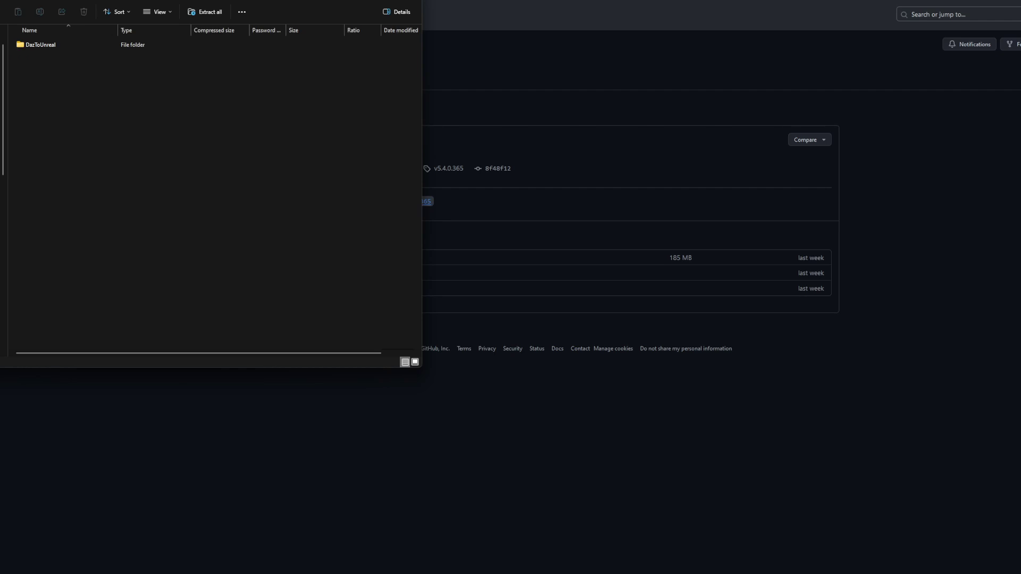
{"action": "double_click", "coordinate": [30, 46]}
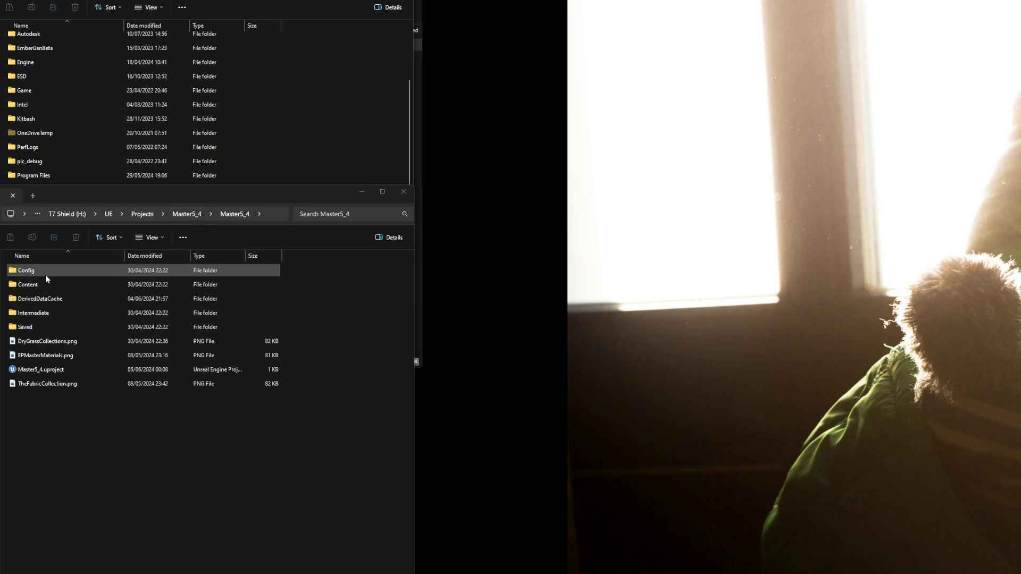
Create a new folder named Plugins in the Master5_4 project folder.
{"action": "right_click", "coordinate": [53, 435]}
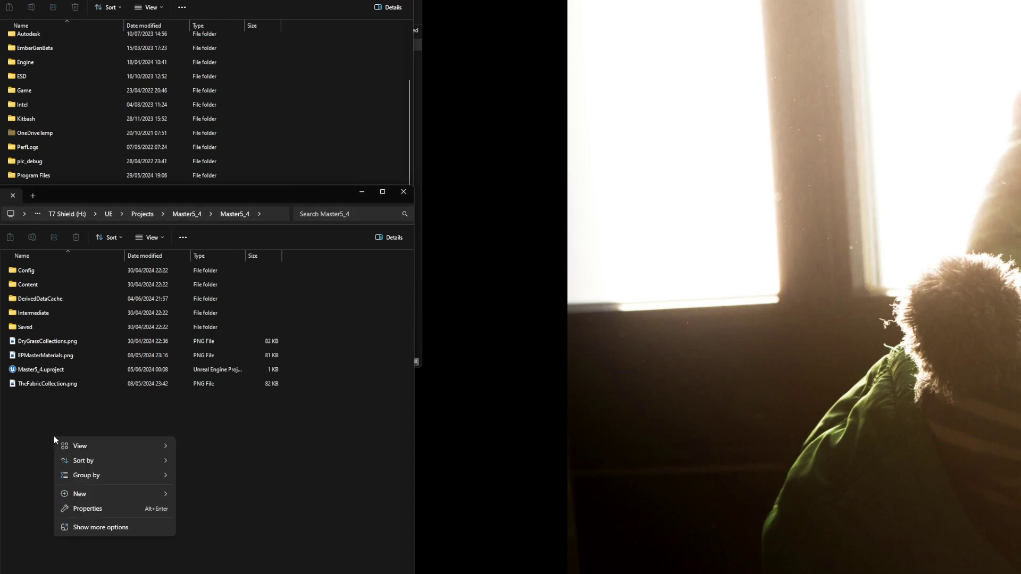
{"action": "mouse_move", "coordinate": [114, 495]}
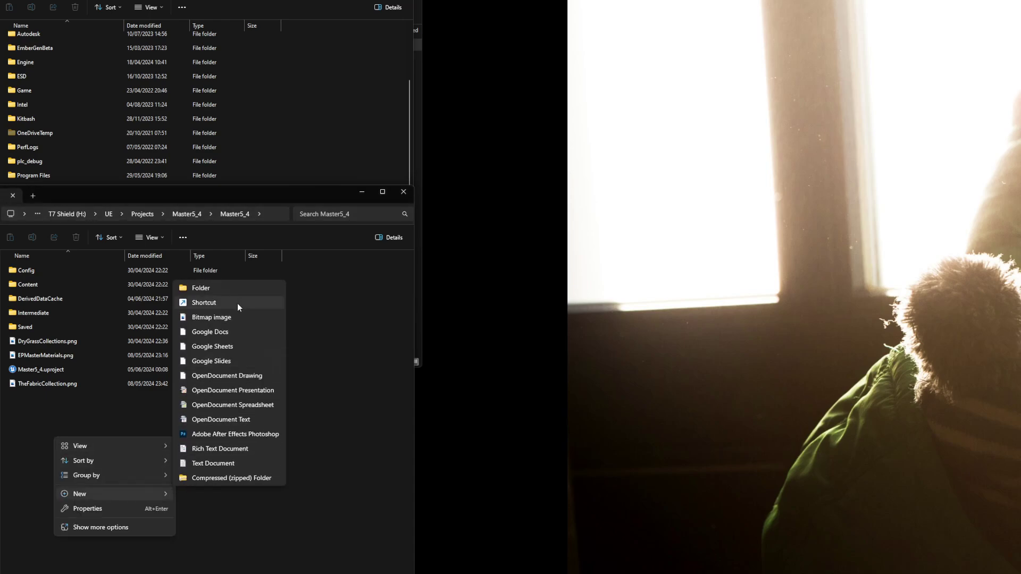
{"action": "left_click", "coordinate": [201, 288]}
{"action": "type", "text": "Pl"}
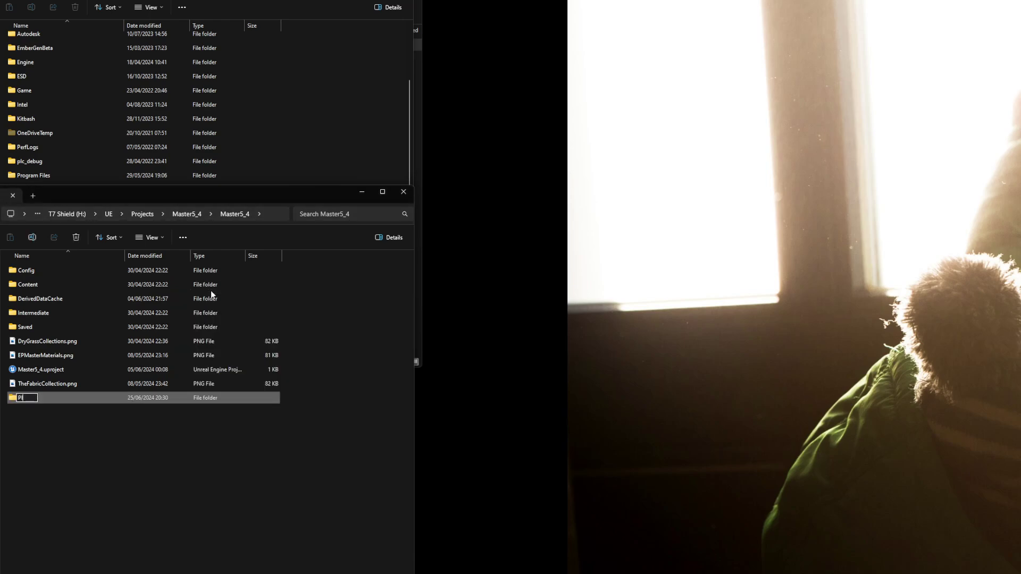
{"action": "type", "text": "ugins"}
{"action": "key", "text": "Return"}
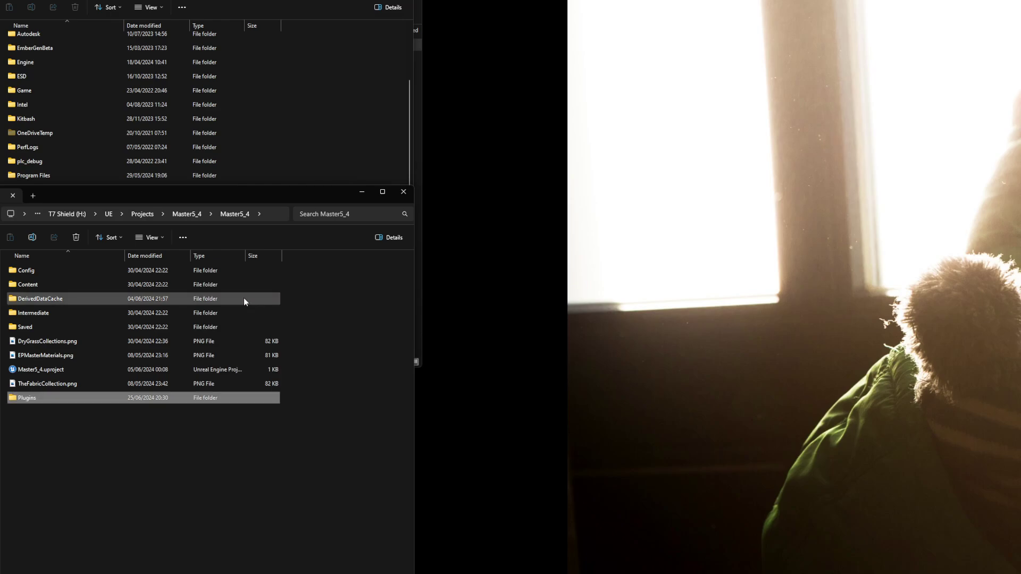
Copy the DazToUnreal folder from the zip into the new Plugins folder.
{"action": "double_click", "coordinate": [34, 397]}
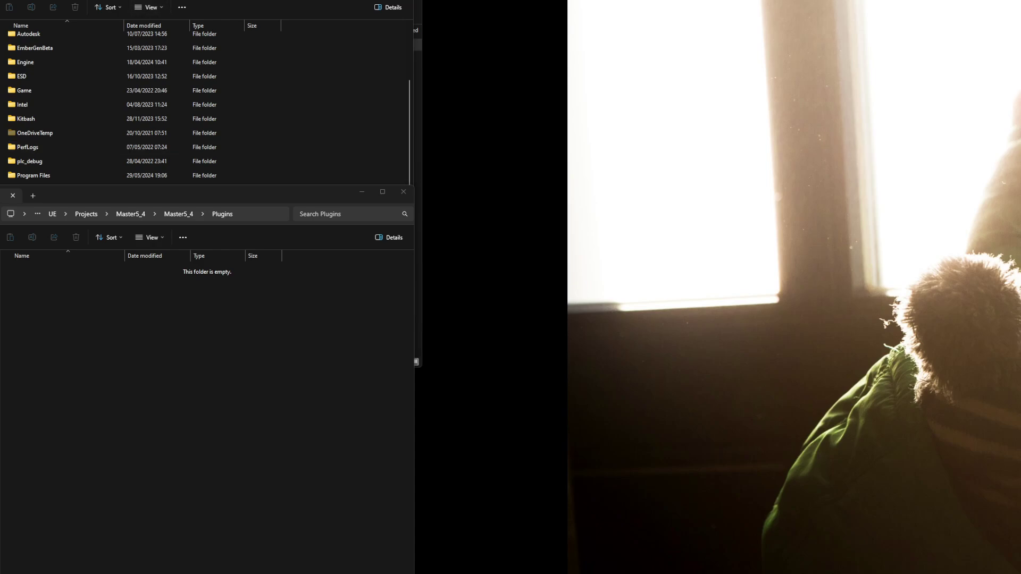
{"action": "key", "text": "alt+Tab"}
{"action": "left_click_drag", "start_coordinate": [76, 44], "coordinate": [118, 413]}
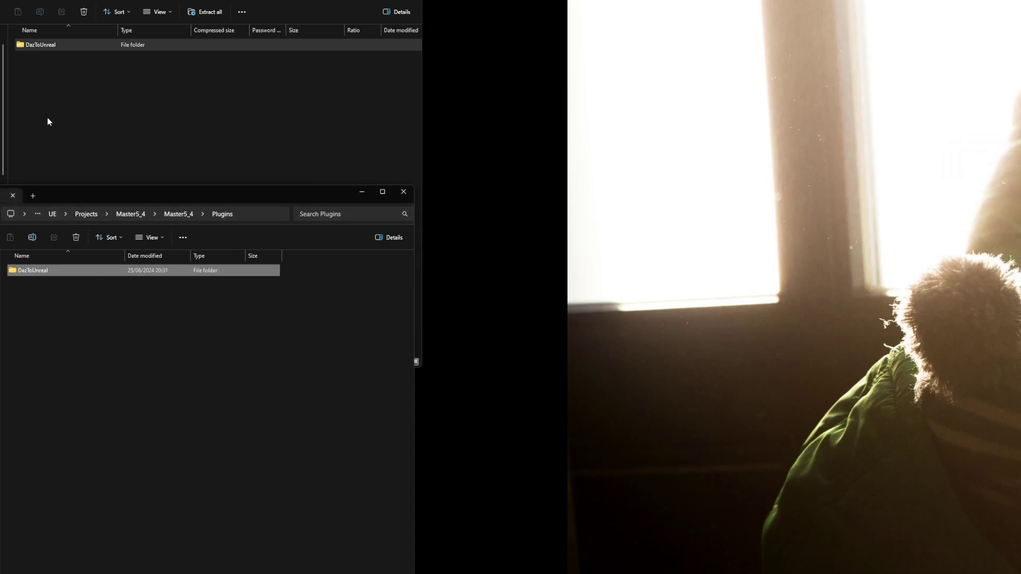
Copy dzunrealbridge.dll from DazToUnreal\Resources into DAZStudio4\plugins, granting administrator permission.
{"action": "double_click", "coordinate": [42, 45]}
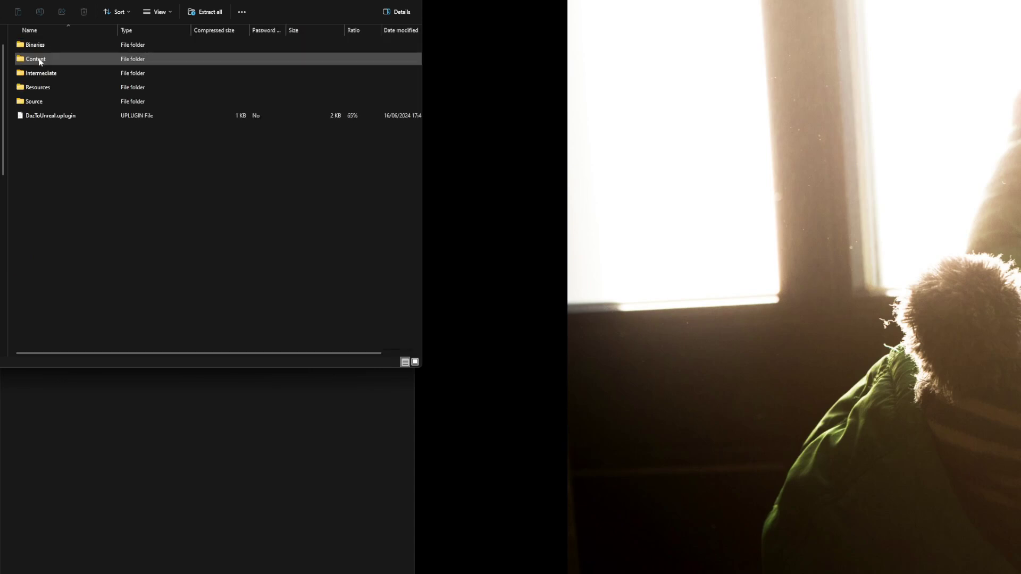
{"action": "double_click", "coordinate": [43, 90]}
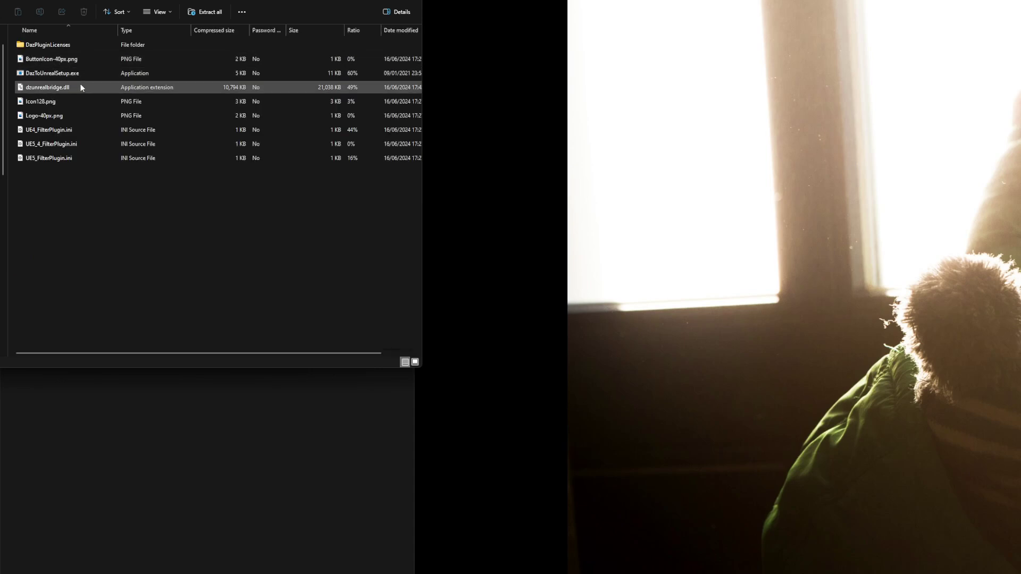
{"action": "left_click", "coordinate": [46, 88]}
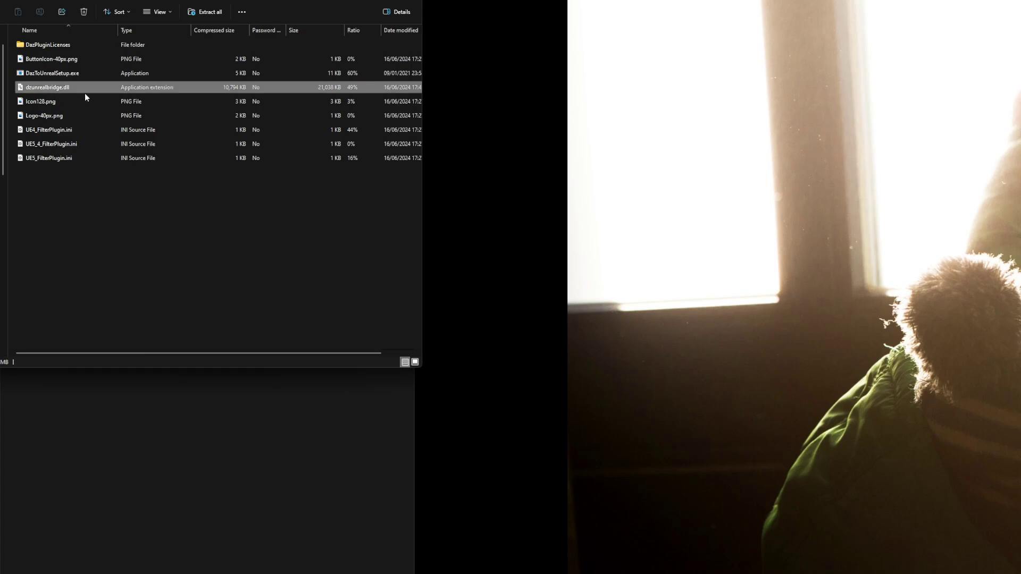
{"action": "left_click_drag", "start_coordinate": [43, 85], "coordinate": [100, 376]}
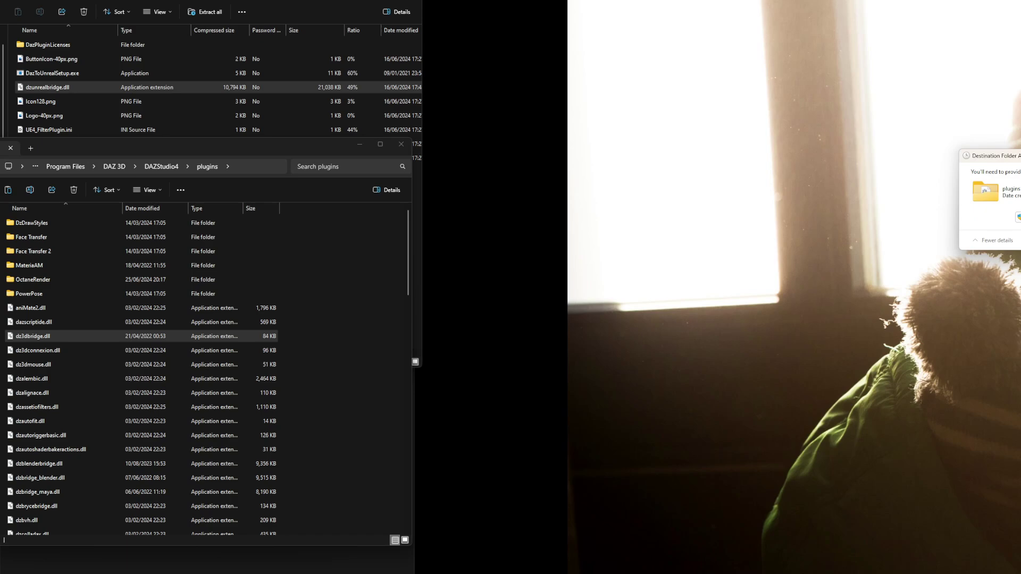
{"action": "left_click_drag", "start_coordinate": [1000, 156], "coordinate": [295, 164]}
{"action": "left_click", "coordinate": [262, 223]}
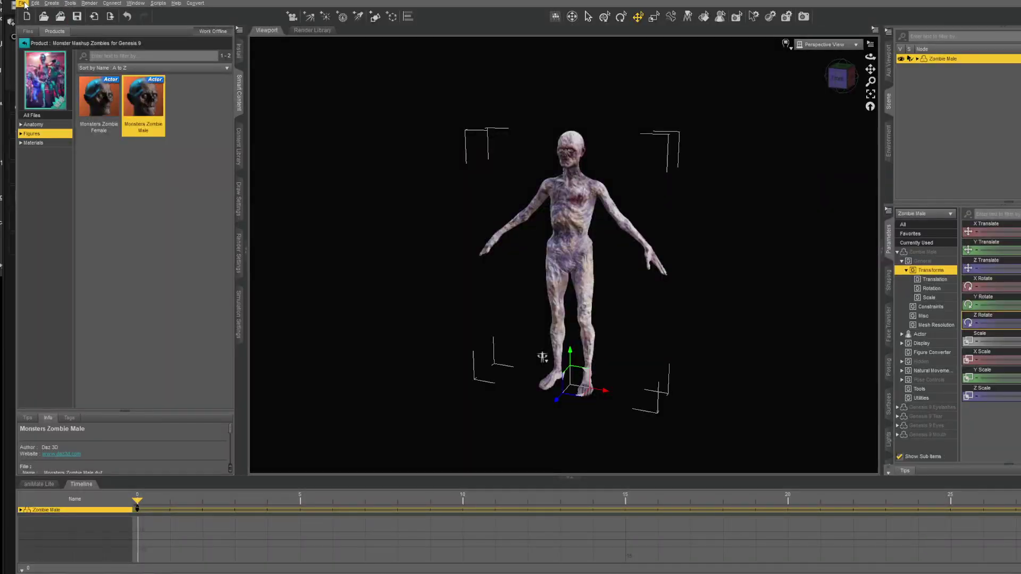
Launch the Daz to Unreal export from File > Send To.
{"action": "left_click", "coordinate": [23, 3]}
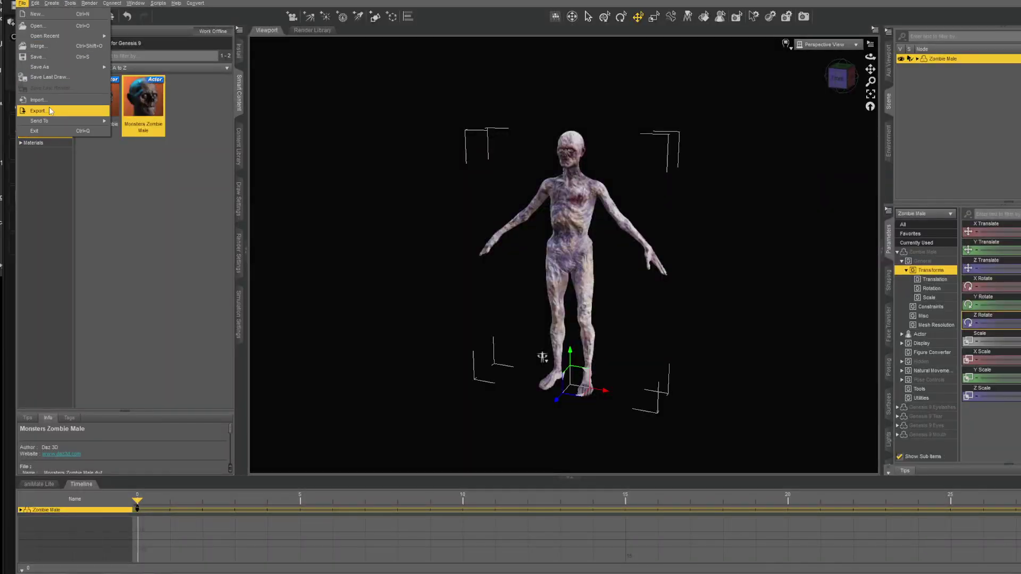
{"action": "mouse_move", "coordinate": [59, 121]}
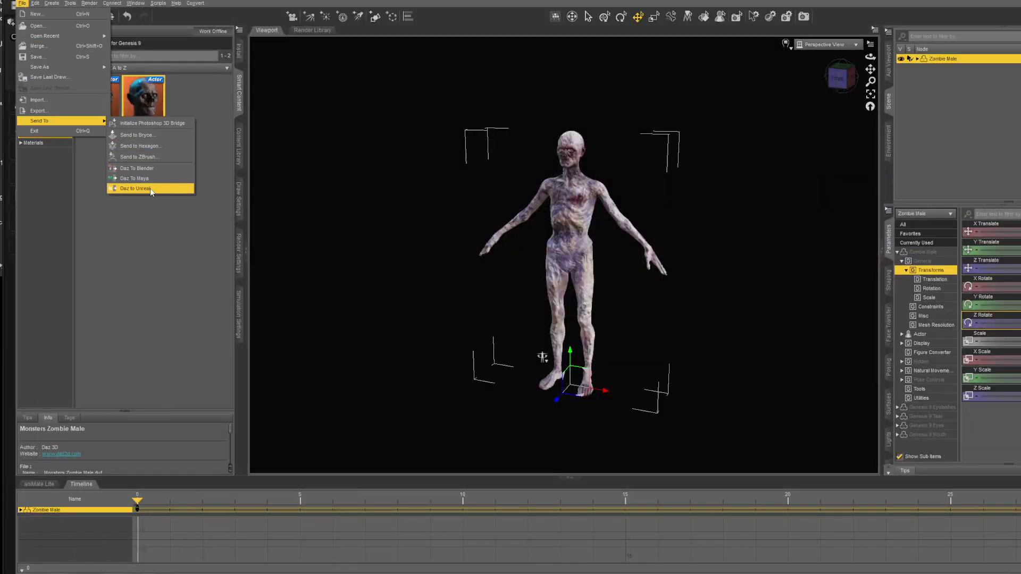
{"action": "left_click", "coordinate": [136, 188]}
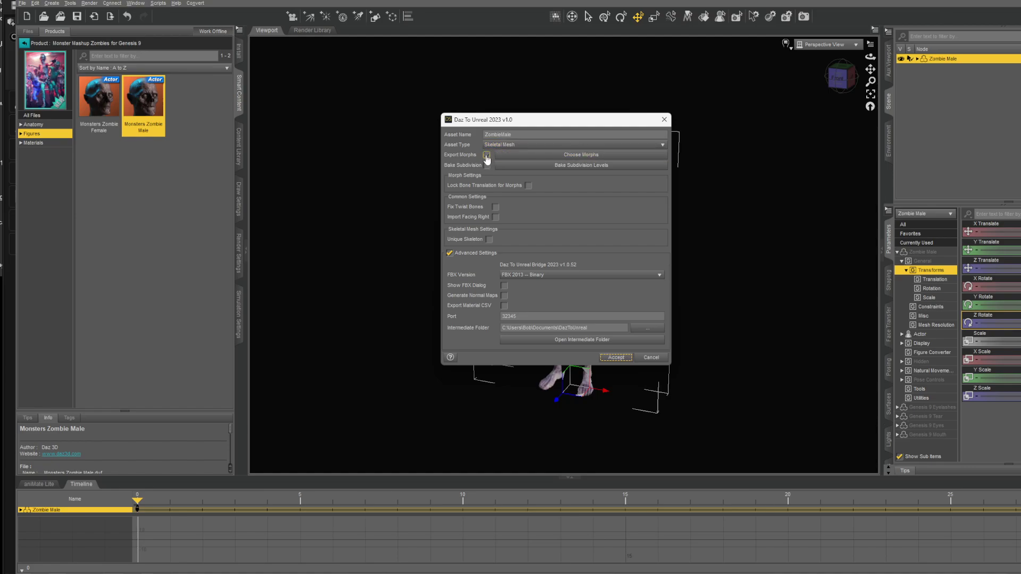
Review the morph selection and intermediate folder, then export ZombieMale to Unreal.
{"action": "left_click", "coordinate": [568, 159]}
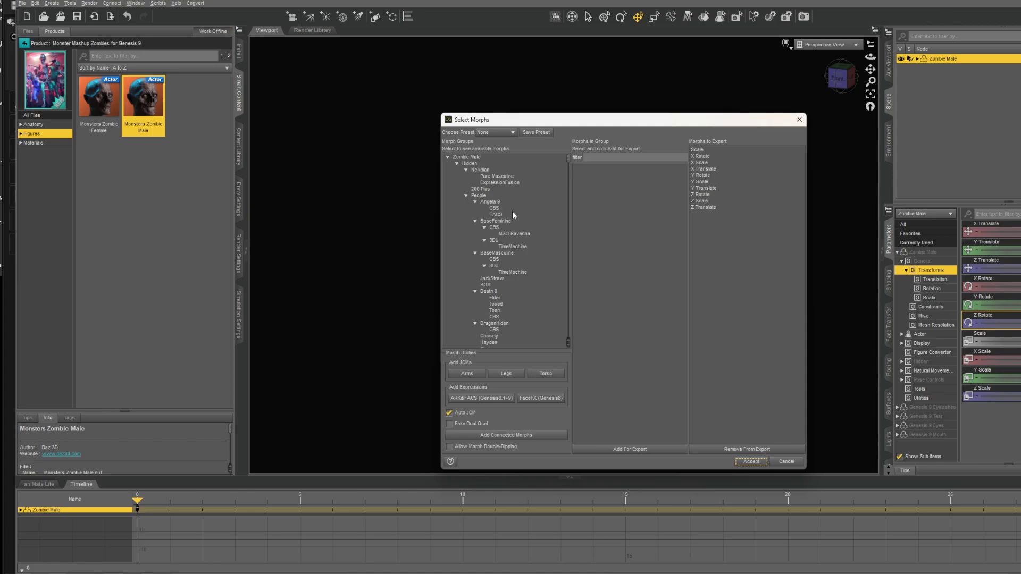
{"action": "key", "text": "Return"}
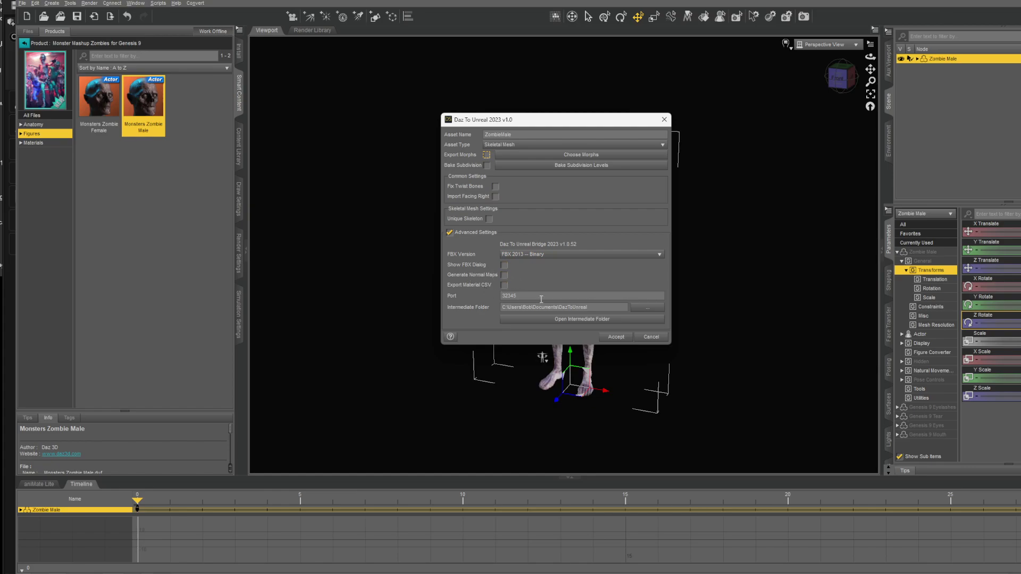
{"action": "left_click_drag", "start_coordinate": [541, 307], "coordinate": [579, 308]}
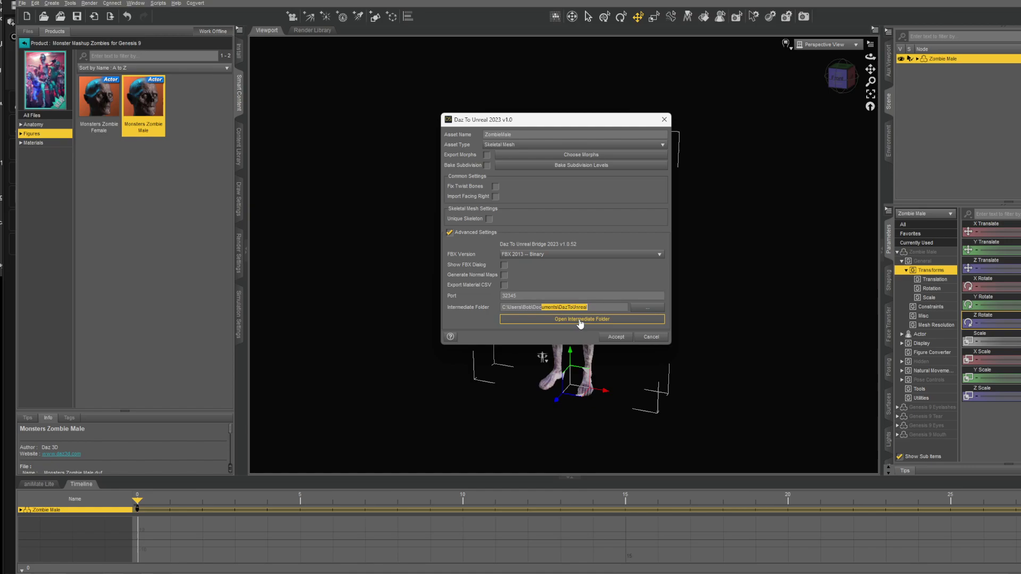
{"action": "left_click", "coordinate": [615, 337]}
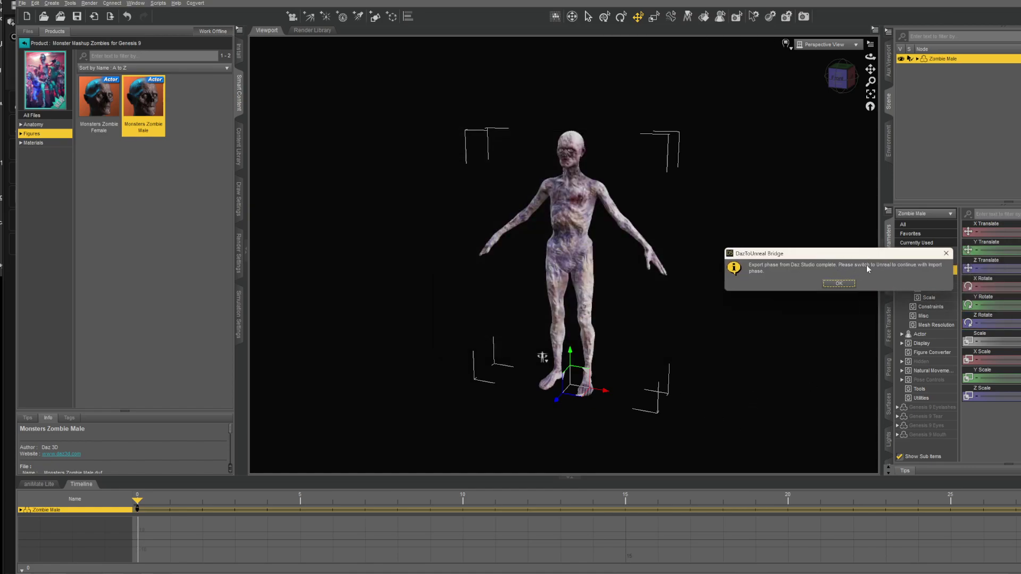
{"action": "left_click", "coordinate": [839, 282]}
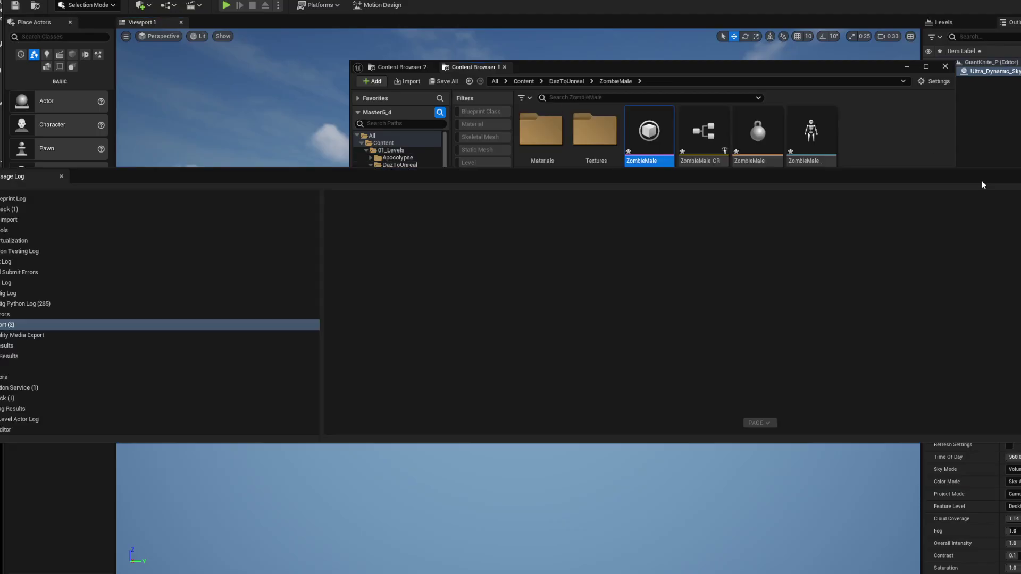
Close the Message Log and drag the ZombieMale skeletal mesh into the level viewport.
{"action": "left_click", "coordinate": [650, 133]}
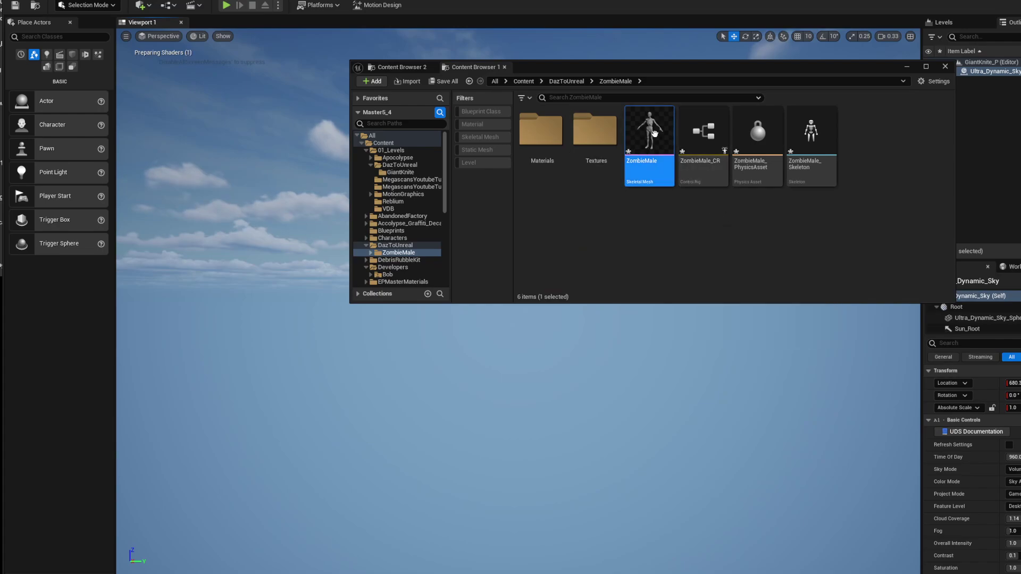
{"action": "mouse_move", "coordinate": [653, 132]}
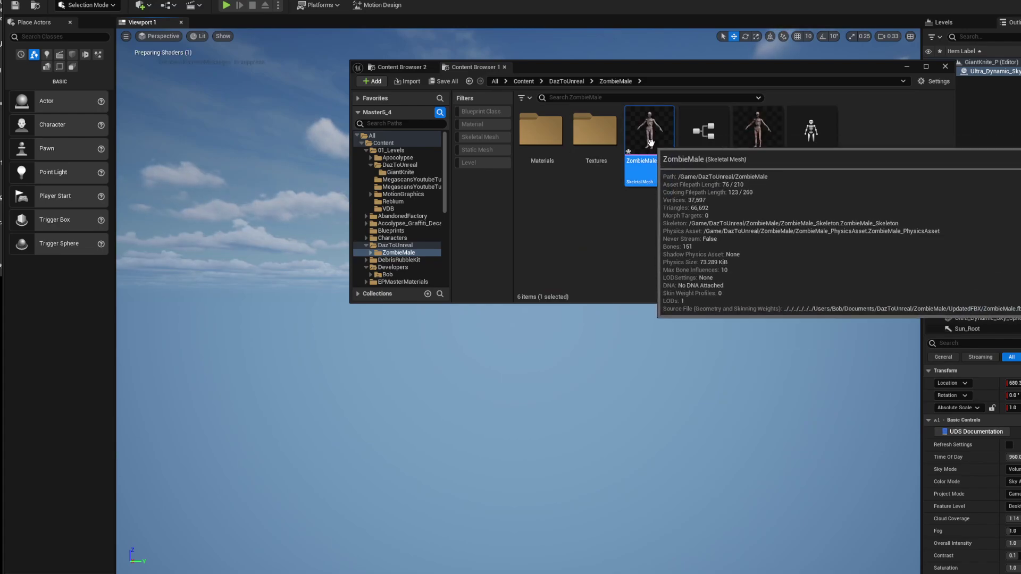
{"action": "left_click_drag", "start_coordinate": [650, 138], "coordinate": [564, 383]}
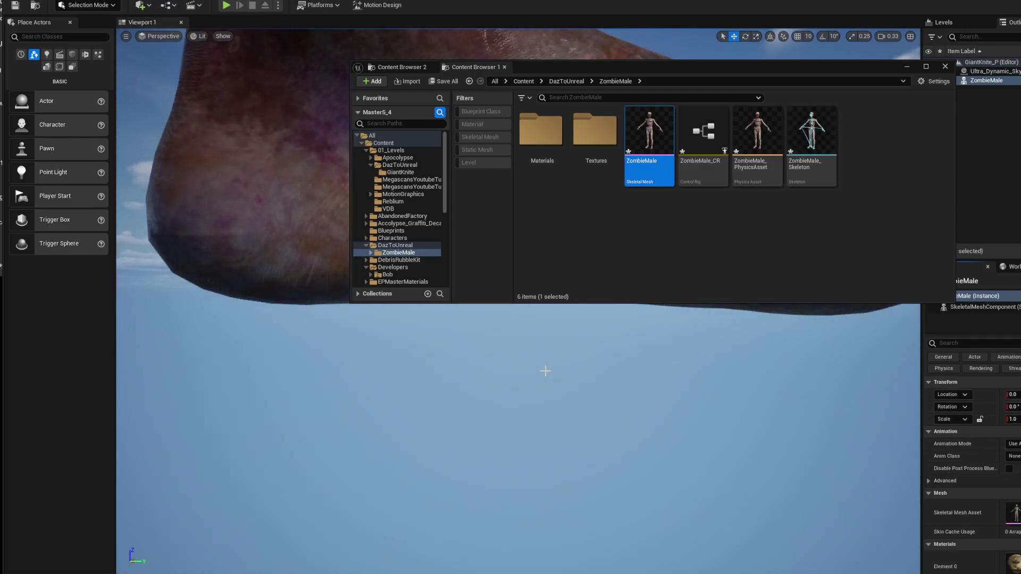
Move the Content Browser aside and fly the camera in close to the zombie's eye.
{"action": "right_click_drag", "start_coordinate": [544, 365], "coordinate": [545, 364]}
{"action": "left_click_drag", "start_coordinate": [685, 72], "coordinate": [997, 373]}
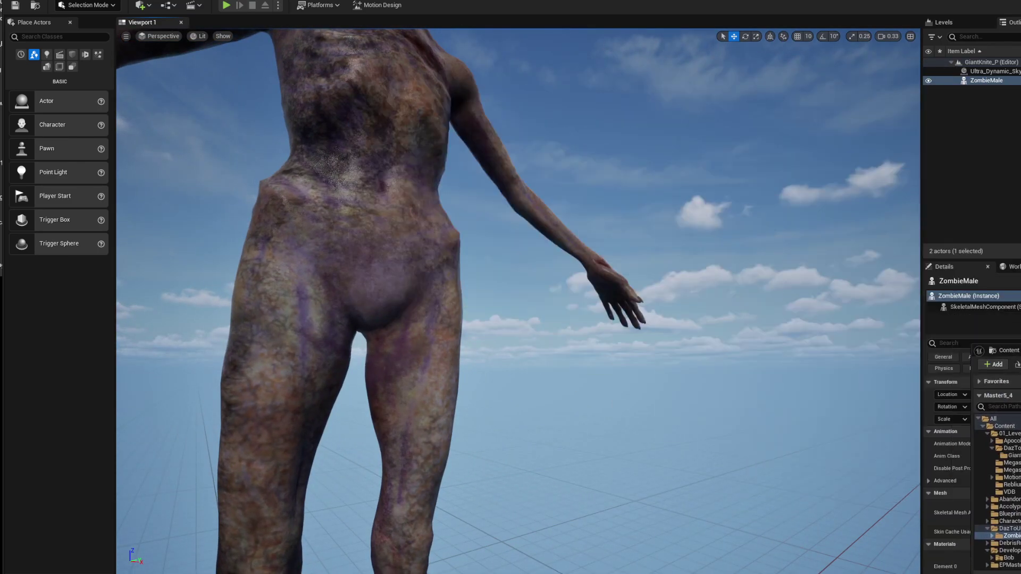
{"action": "right_click_drag", "start_coordinate": [544, 364], "coordinate": [544, 364]}
{"action": "scroll", "coordinate": [544, 364], "scroll_direction": "up", "scroll_amount": 3}
{"action": "scroll", "coordinate": [544, 364], "scroll_direction": "up", "scroll_amount": 1}
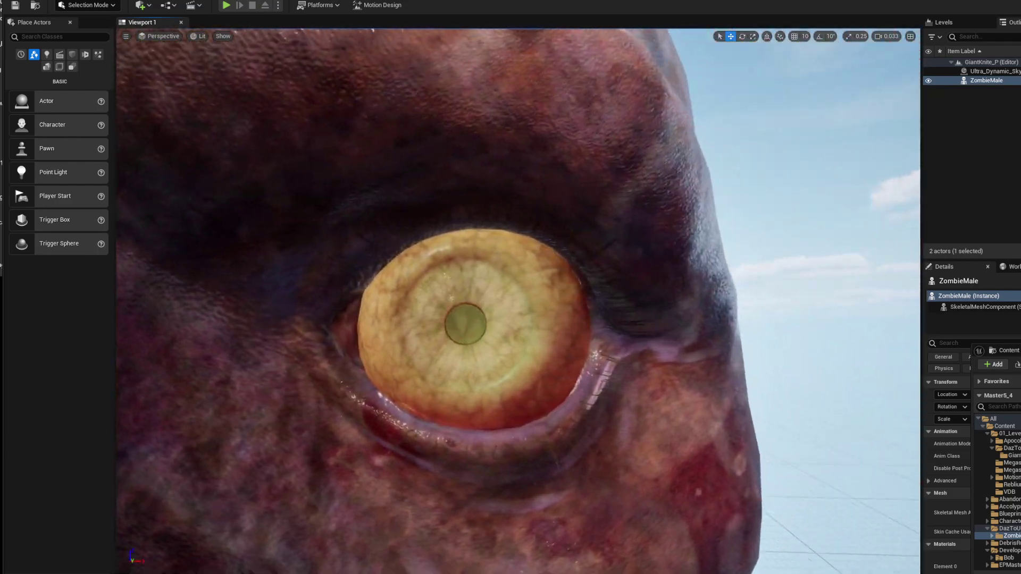
{"action": "right_click_drag", "start_coordinate": [624, 287], "coordinate": [624, 288]}
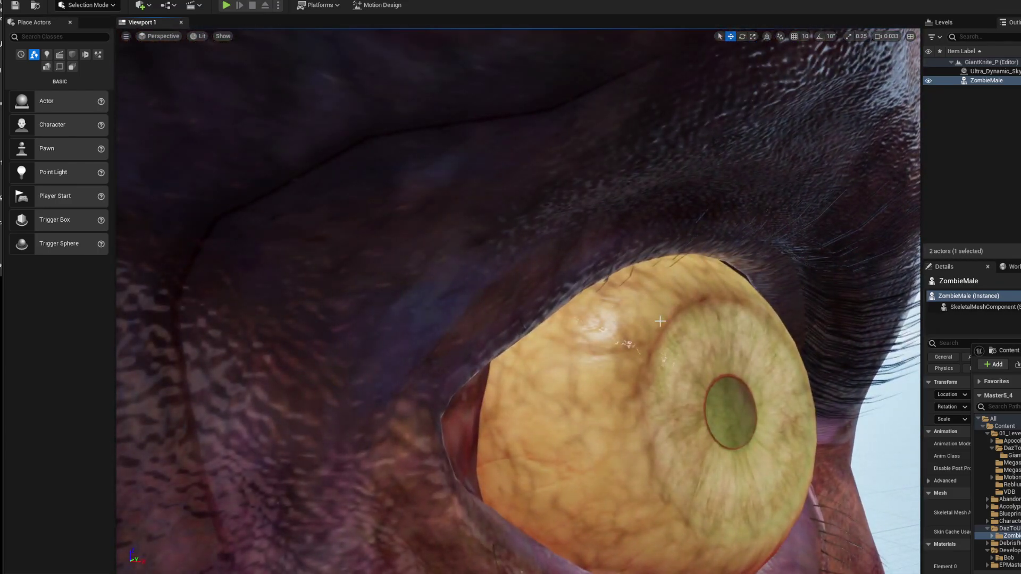